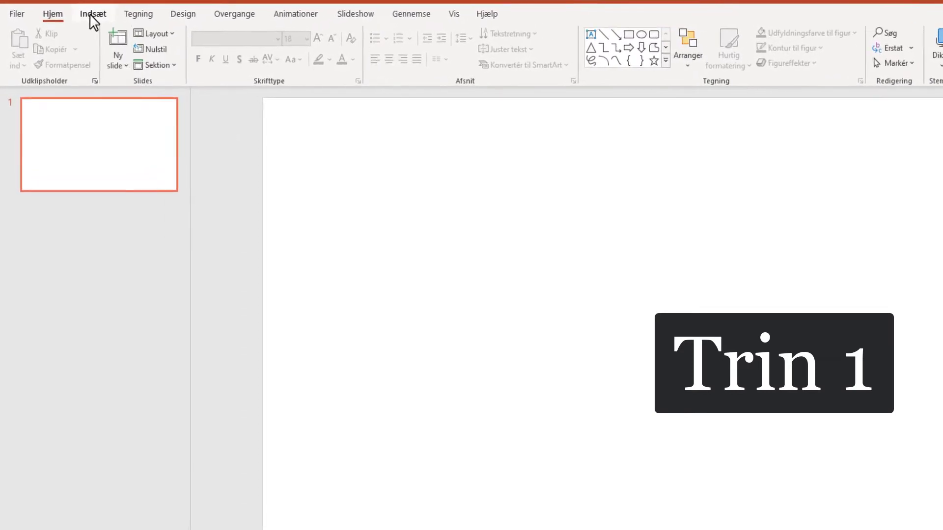
# Insert a Sunburst (Solstråle) chart with its Gren/Stamme/Blad sample data onto the blank slide.
pyautogui.click(88, 16)
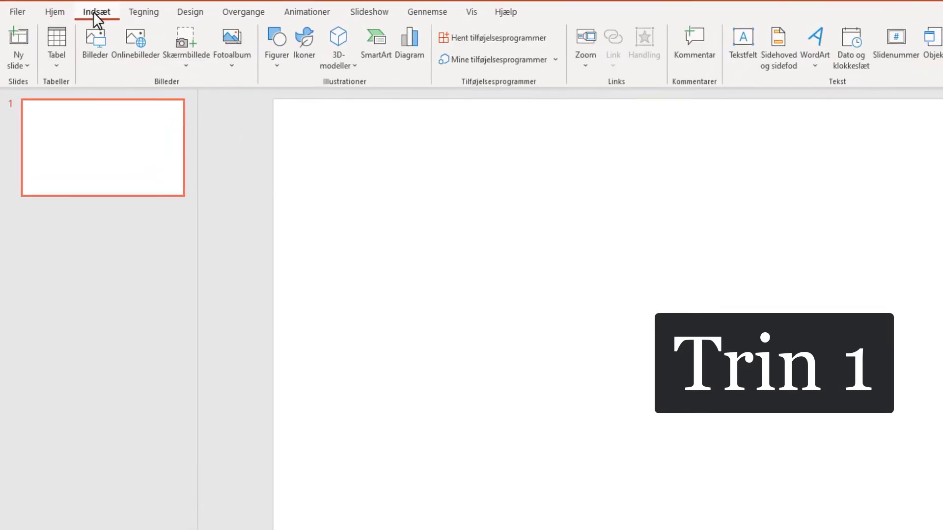
pyautogui.click(407, 65)
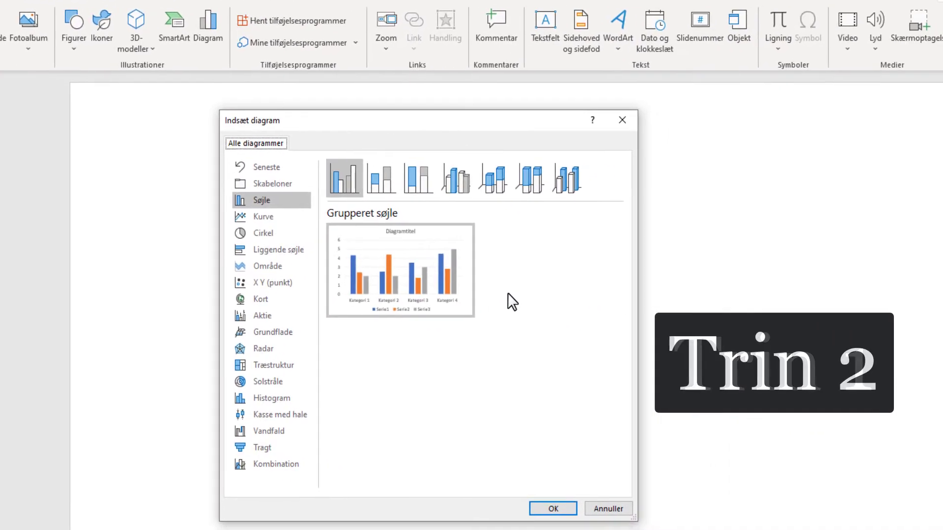
pyautogui.click(294, 382)
pyautogui.click(550, 509)
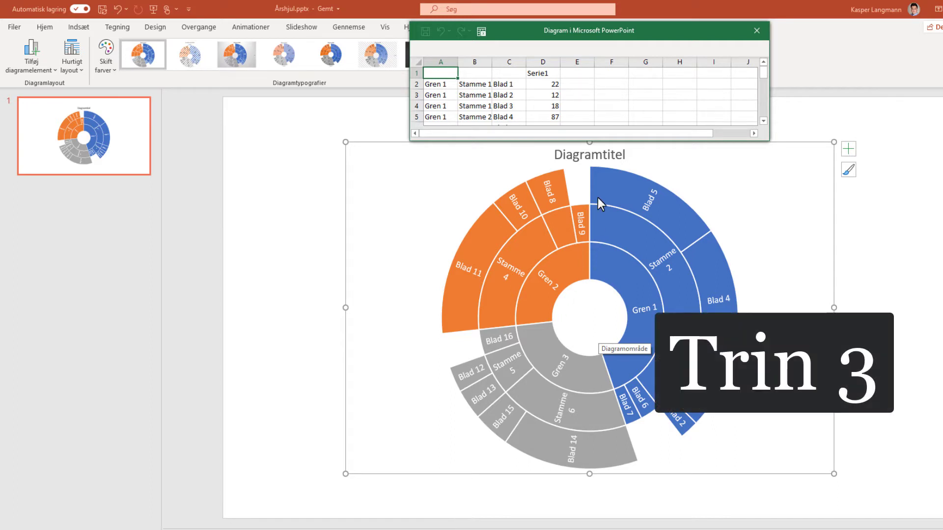
# Move the chart data sheet left and enlarge it so rows 1–20 are visible.
pyautogui.moveTo(650, 33)
pyautogui.mouseDown()
pyautogui.moveTo(494, 123)
pyautogui.moveTo(345, 150)
pyautogui.mouseUp()
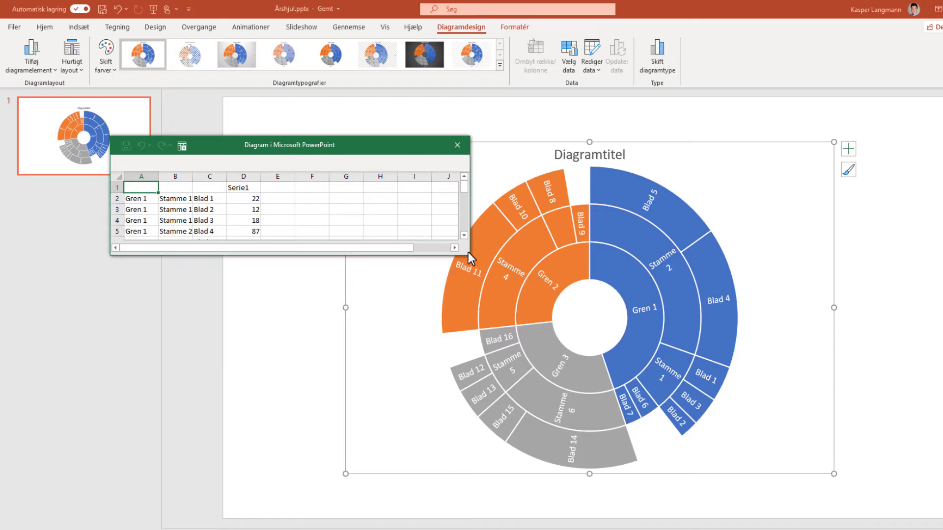
pyautogui.moveTo(469, 254)
pyautogui.mouseDown()
pyautogui.moveTo(385, 423)
pyautogui.moveTo(391, 429)
pyautogui.mouseUp()
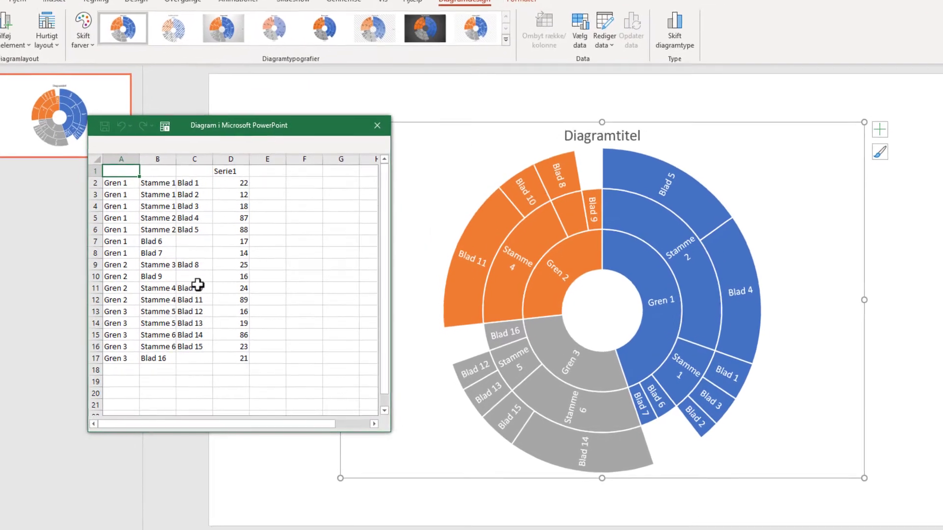
pyautogui.click(86, 161)
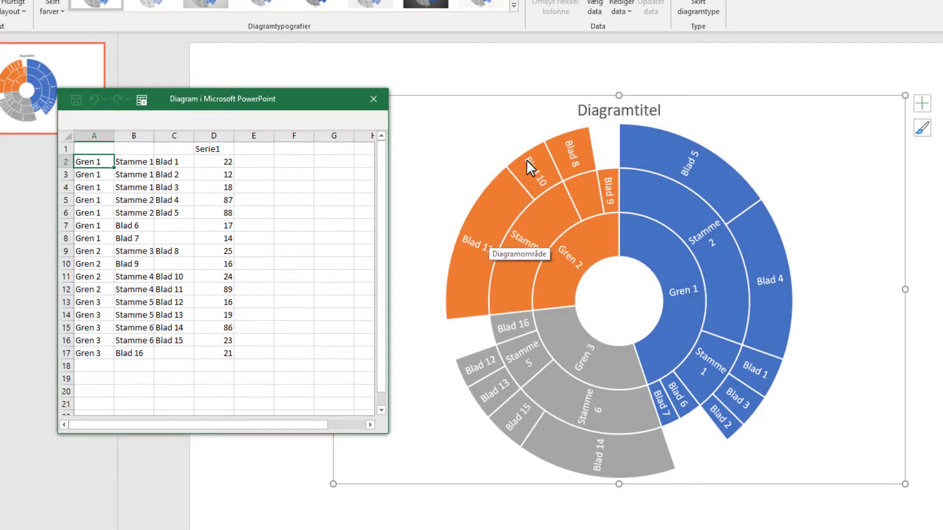
pyautogui.click(216, 161)
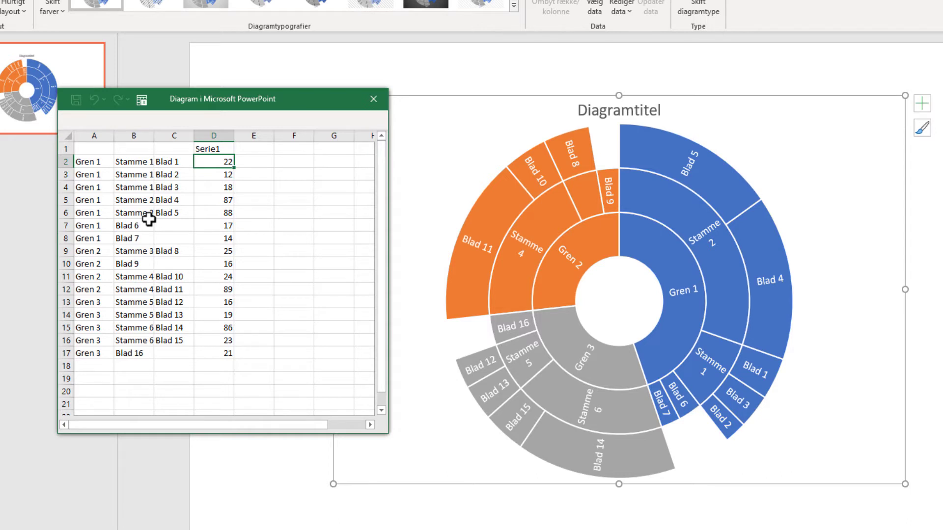
# Enter December, November and Oktober in cells A2–A4 of the chart data.
pyautogui.click(97, 161)
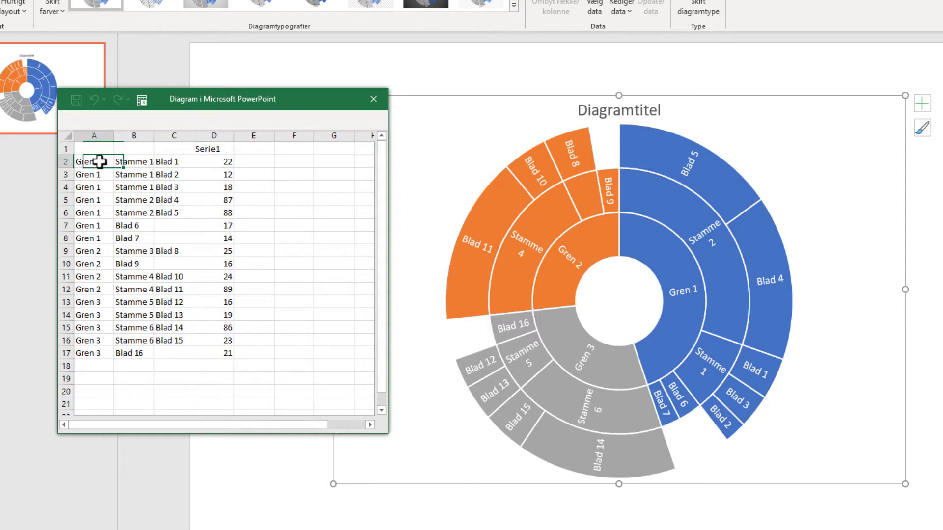
pyautogui.write('December')
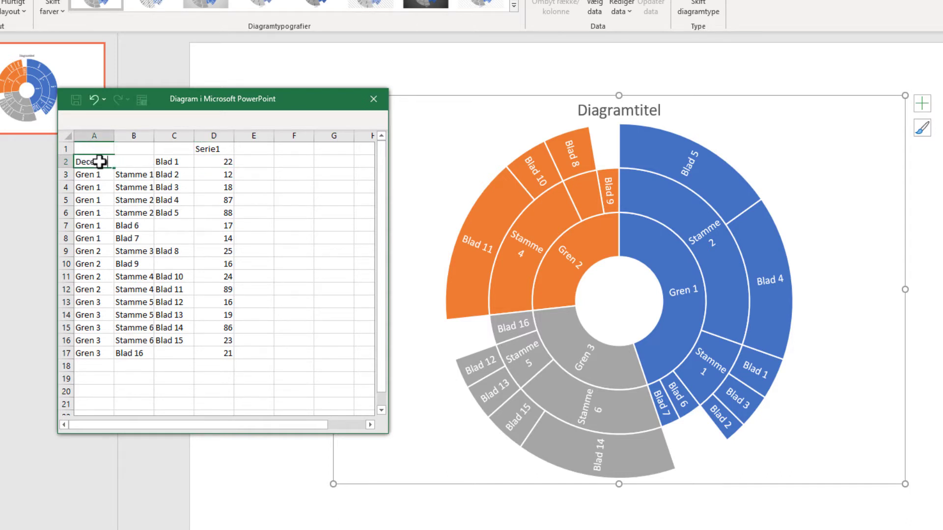
pyautogui.press('Return')
pyautogui.write('Nov')
pyautogui.write('ember')
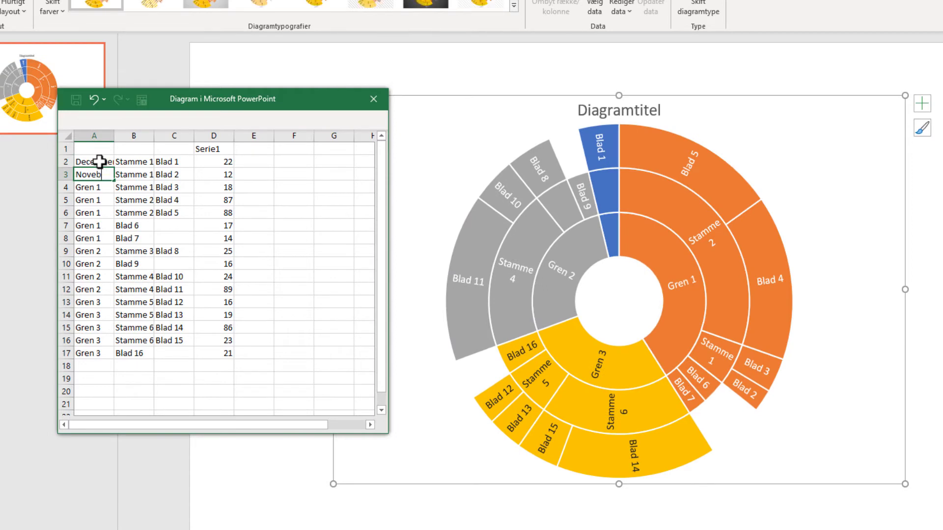
pyautogui.press('Return')
pyautogui.write('O')
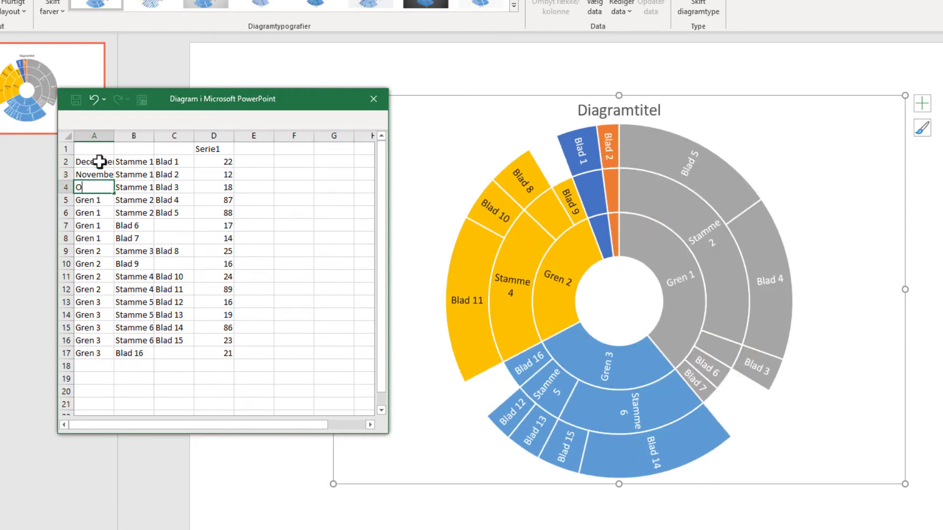
pyautogui.write('ktober')
pyautogui.press('Return')
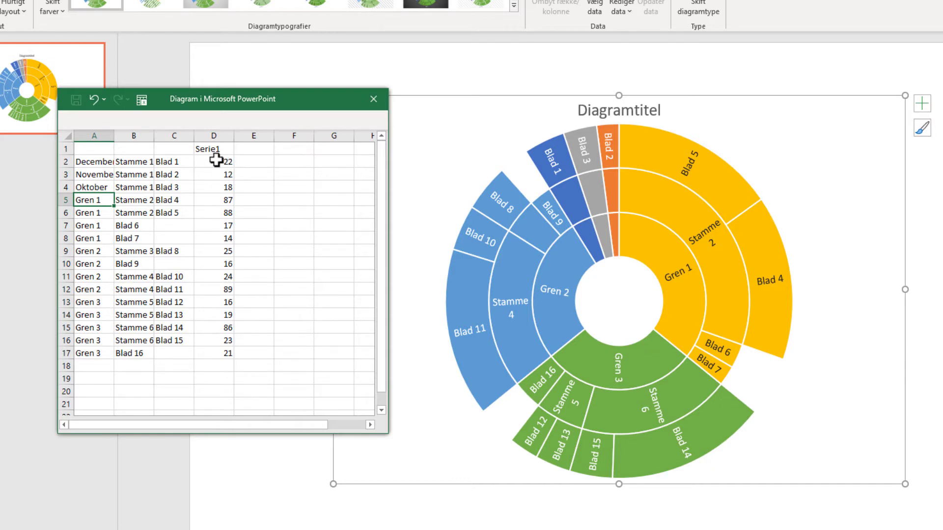
pyautogui.click(92, 161)
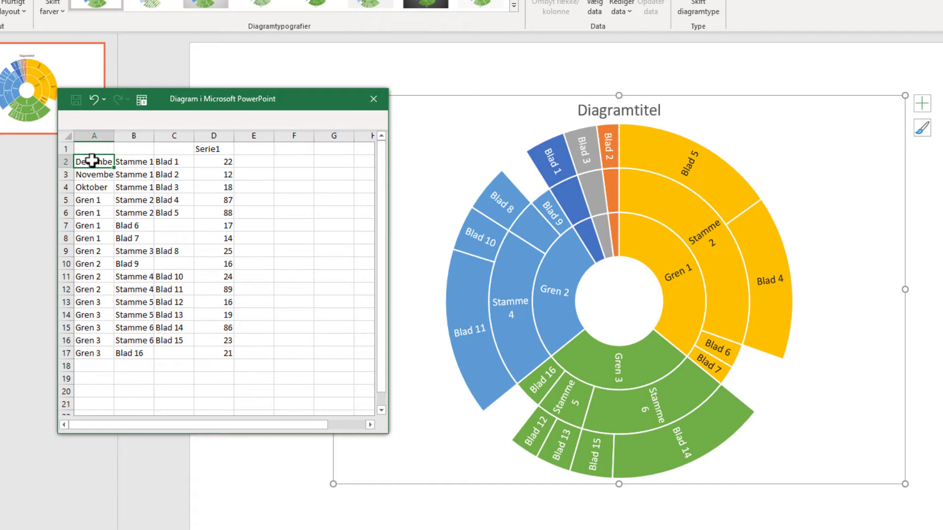
# Add Oktober in cell A5 and widen column A so the month names fit.
pyautogui.moveTo(92, 161); pyautogui.dragTo(98, 174)
pyautogui.hotkey('ctrl', 'c')
pyautogui.click(93, 199)
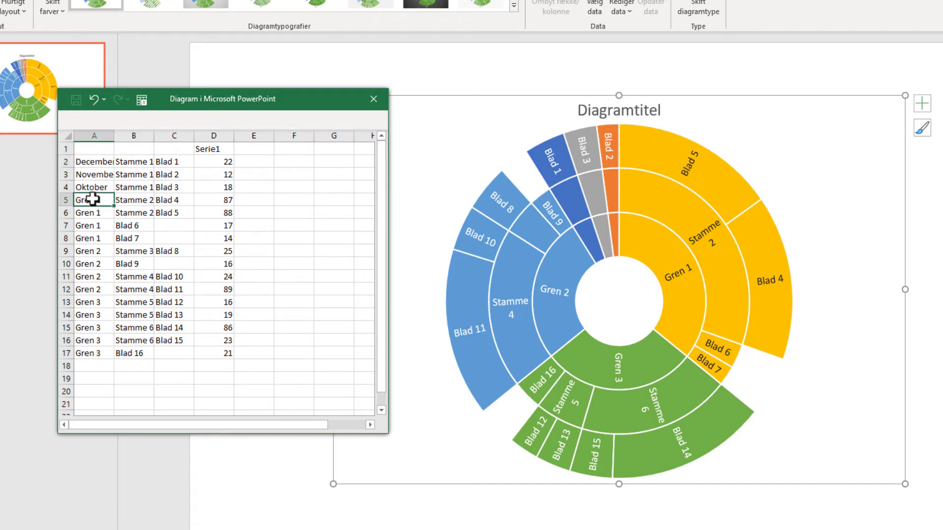
pyautogui.write('Oktober')
pyautogui.press('Tab')
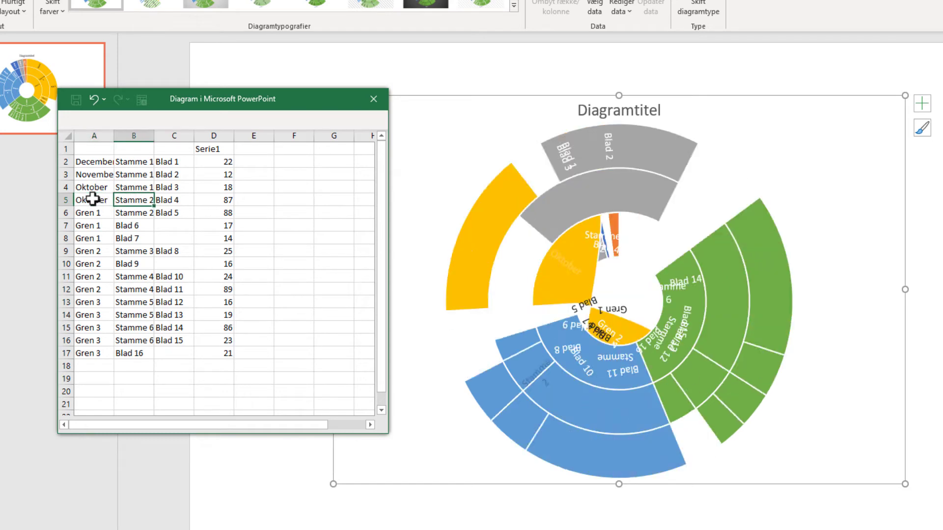
pyautogui.press('Up')
pyautogui.press('Up')
pyautogui.press('Up')
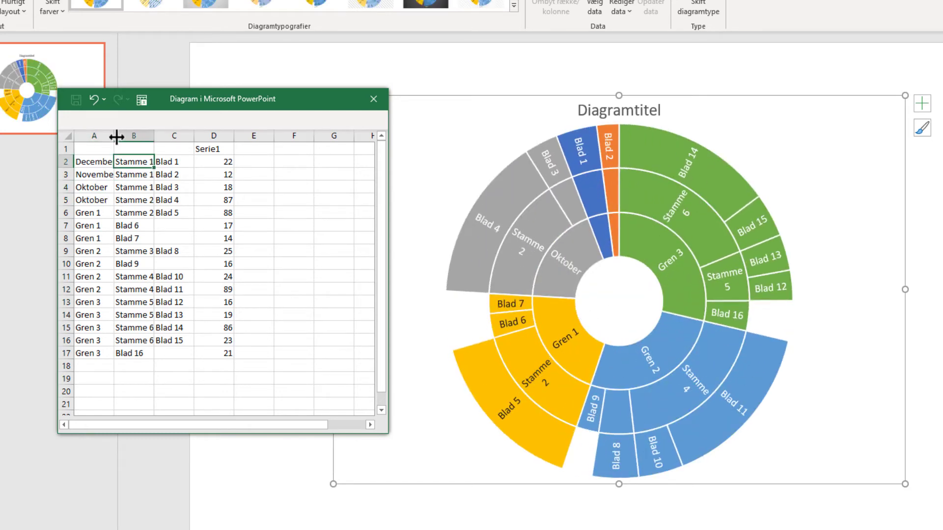
pyautogui.moveTo(114, 136); pyautogui.dragTo(137, 140)
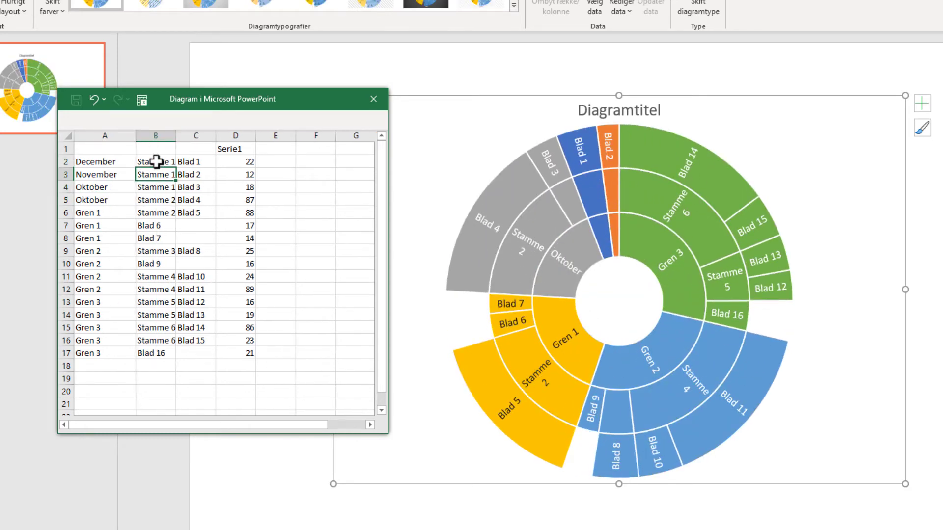
# Label cells B2–B5 Årsafslutning, Strategi, Produktion and HR.
pyautogui.write('Års')
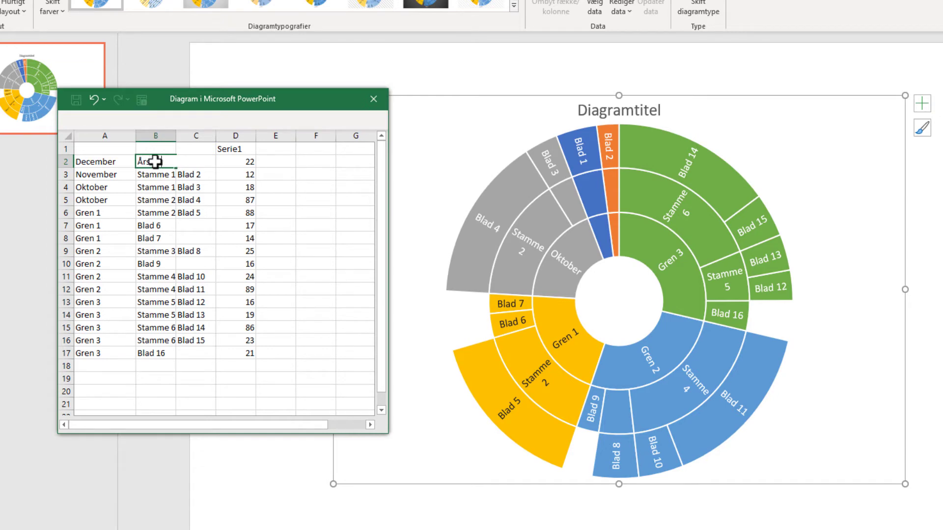
pyautogui.write('avslutning')
pyautogui.press('Return')
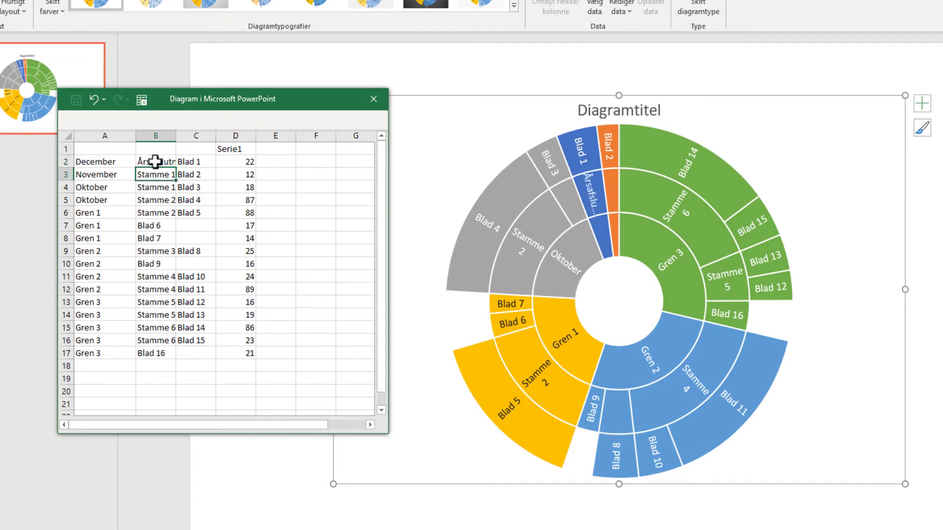
pyautogui.write('St')
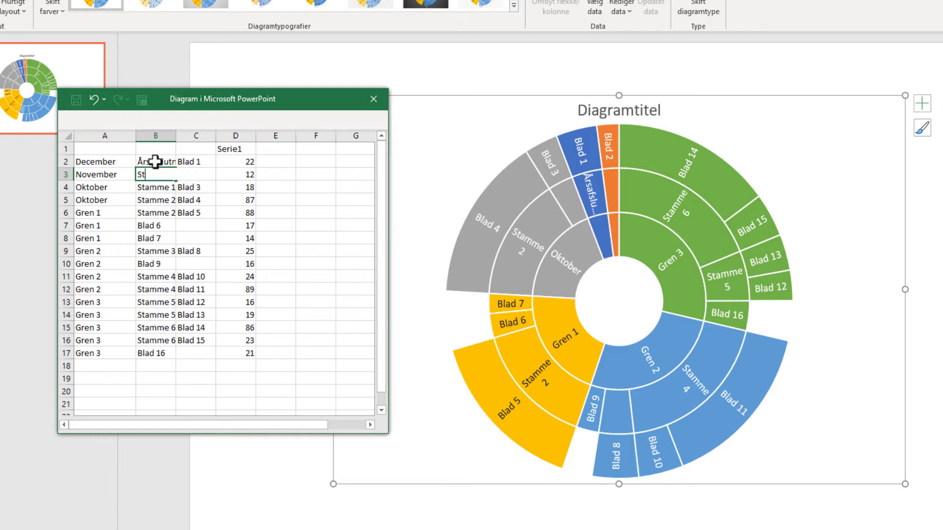
pyautogui.write('rategimøde')
pyautogui.press('BackSpace')
pyautogui.press('BackSpace')
pyautogui.press('BackSpace')
pyautogui.press('BackSpace')
pyautogui.press('Return')
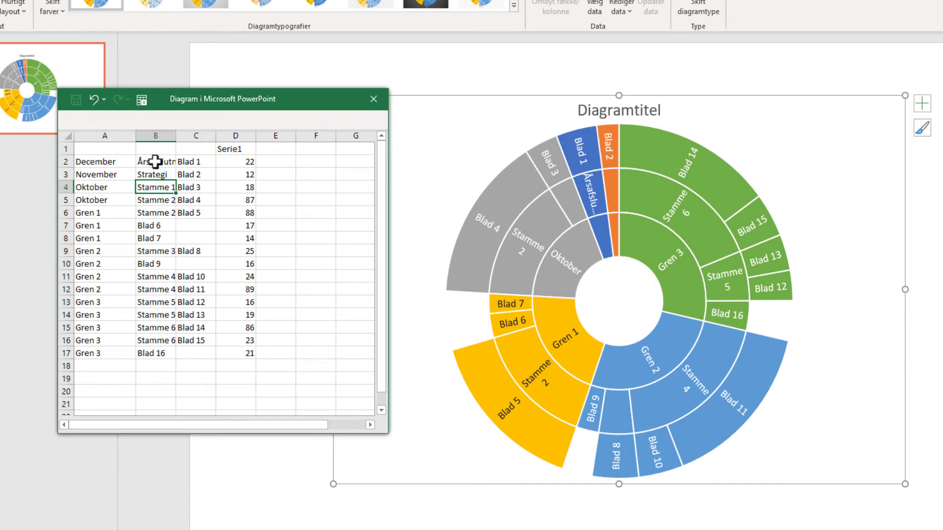
pyautogui.write('Produktion')
pyautogui.press('Return')
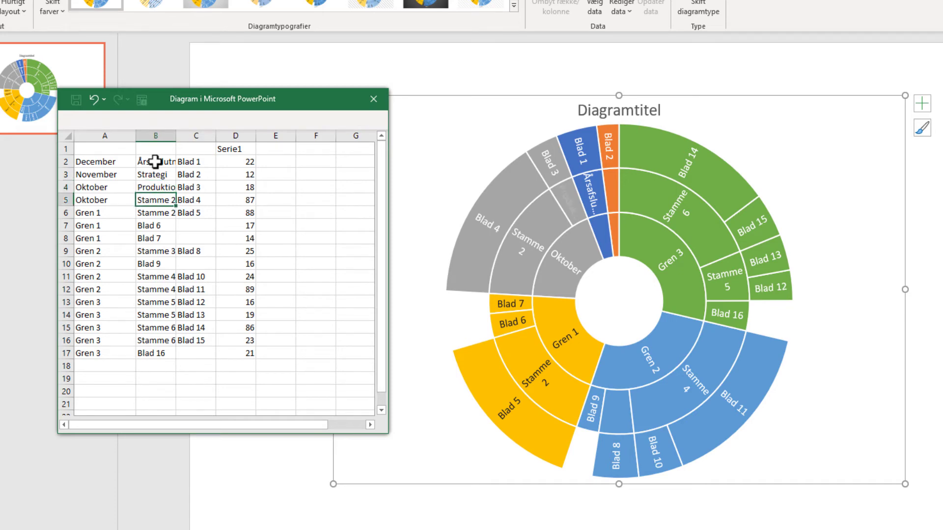
pyautogui.write('HR')
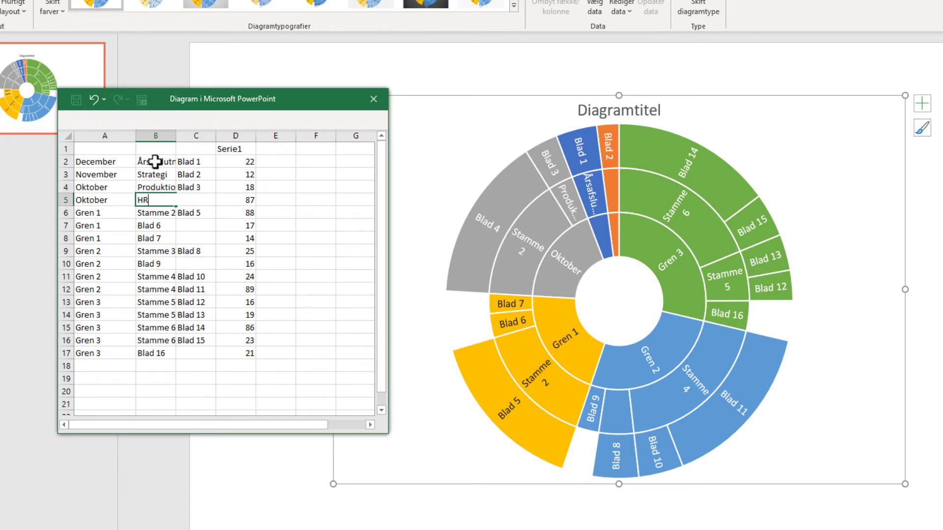
pyautogui.press('Tab')
pyautogui.write('Blad 4')
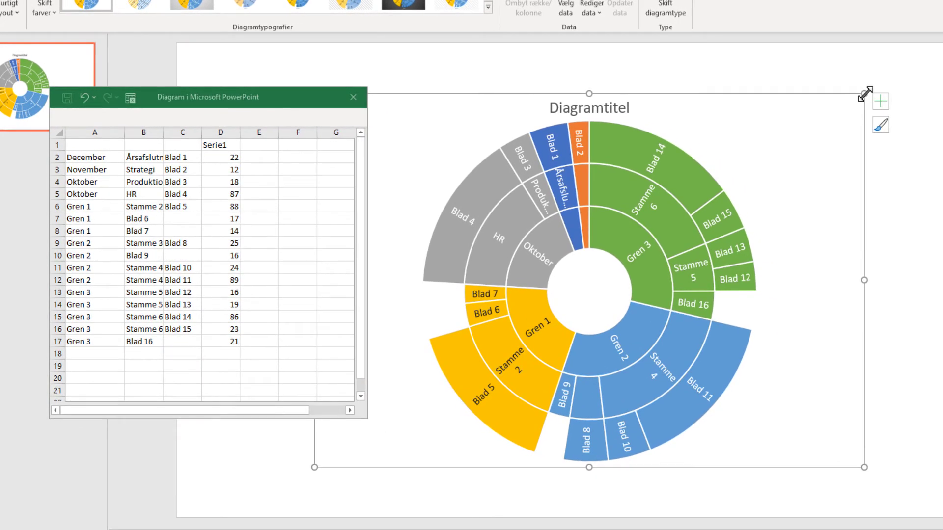
# Enlarge the sunburst chart across the slide and delete the Diagramtitel chart title.
pyautogui.moveTo(882, 95); pyautogui.dragTo(916, 49)
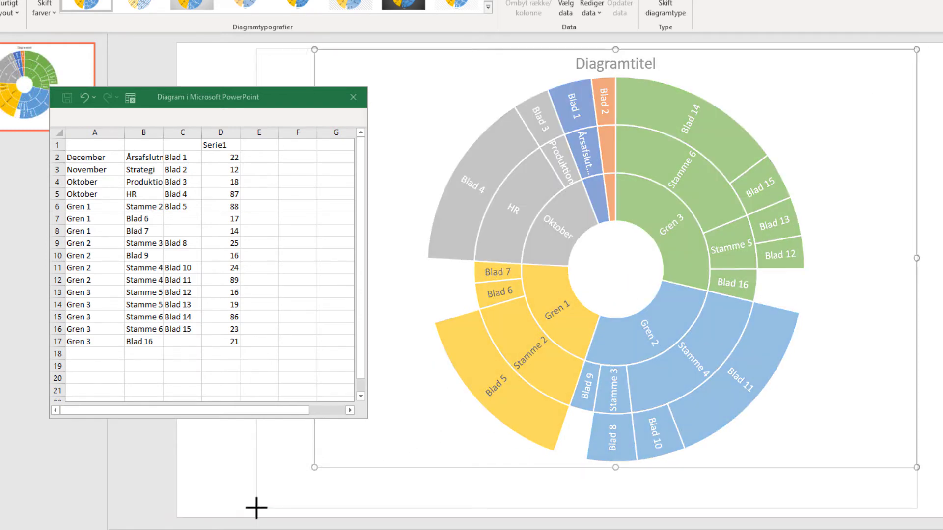
pyautogui.moveTo(254, 512); pyautogui.dragTo(257, 508)
pyautogui.click(611, 69)
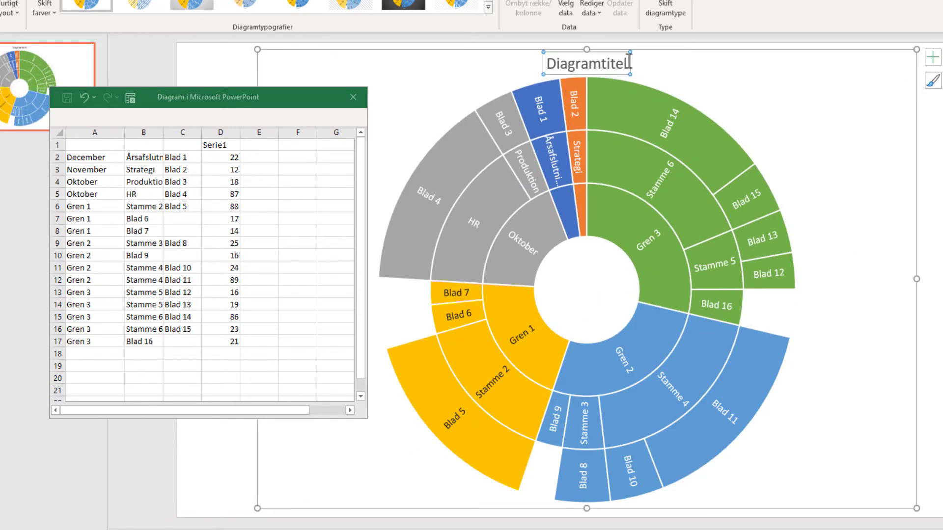
pyautogui.press('Delete')
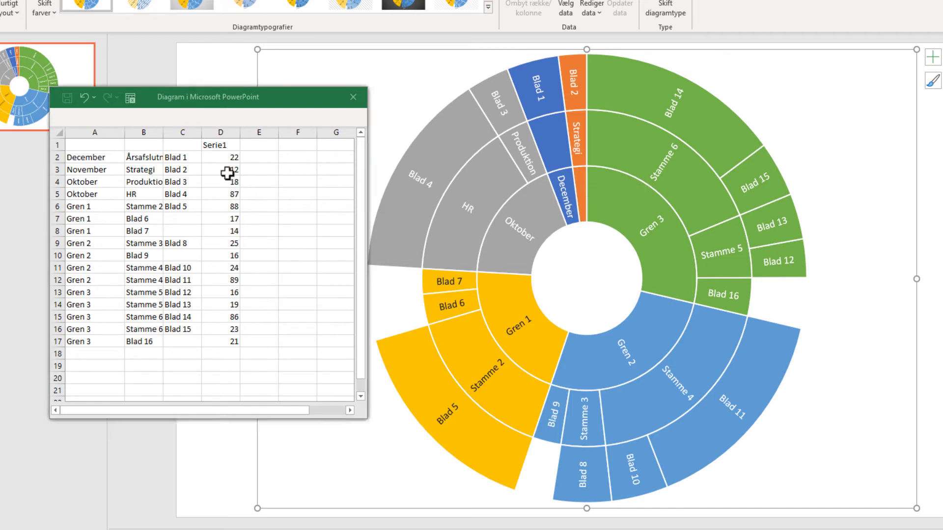
pyautogui.click(221, 156)
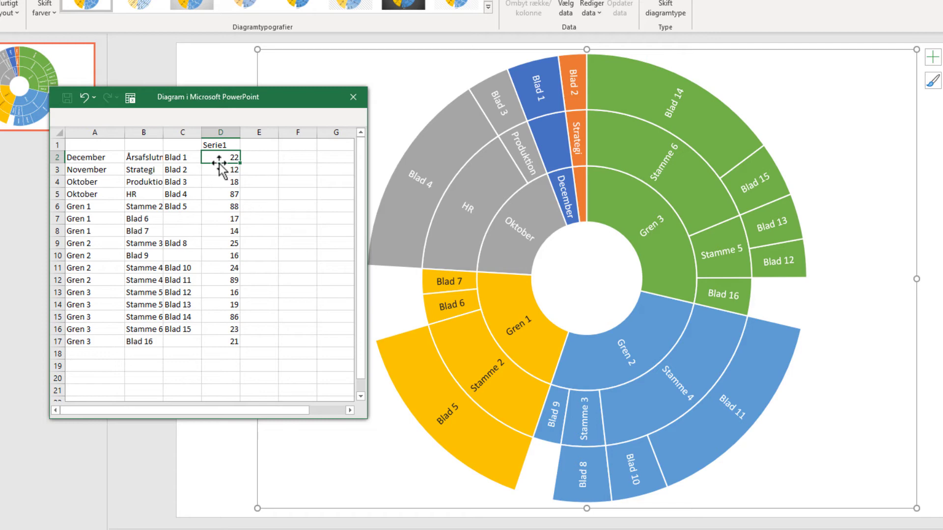
# Enter values 20, 20, 10 and 10 in cells D2–D5.
pyautogui.write('2')
pyautogui.write('0')
pyautogui.press('Return')
pyautogui.write('20')
pyautogui.press('Return')
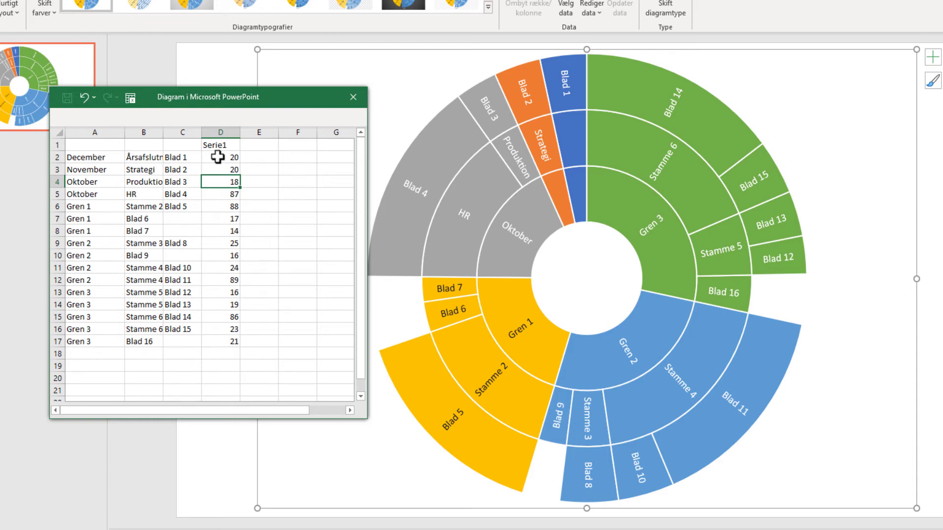
pyautogui.write('10')
pyautogui.press('Return')
pyautogui.write('10')
pyautogui.press('Return')
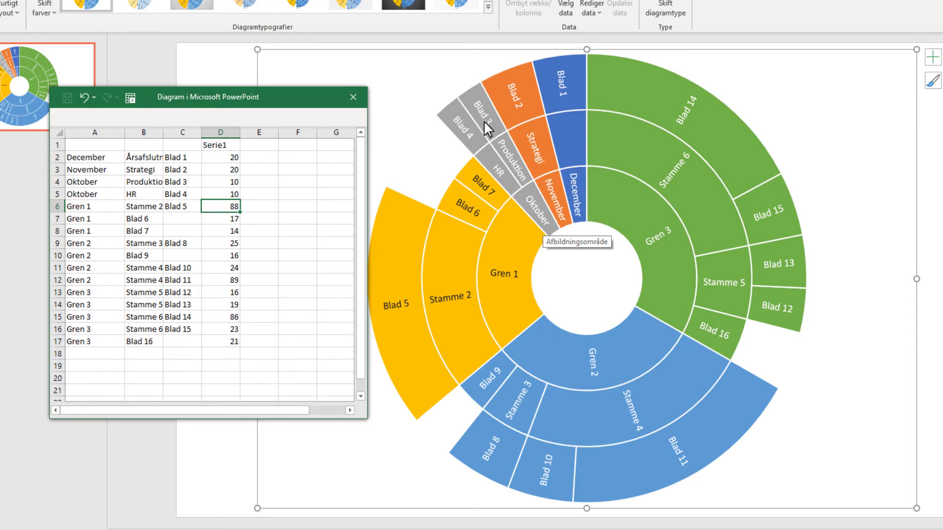
# Change D2–D5 to 100, 100, 50 and 50, then select D6:D17.
pyautogui.click(225, 155)
pyautogui.write('100')
pyautogui.press('Return')
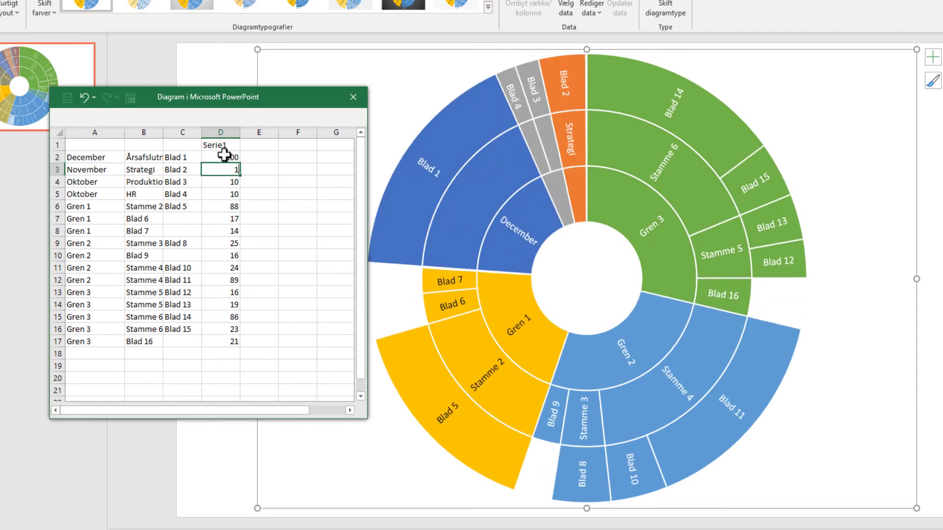
pyautogui.write('100')
pyautogui.press('Return')
pyautogui.write('50')
pyautogui.press('Return')
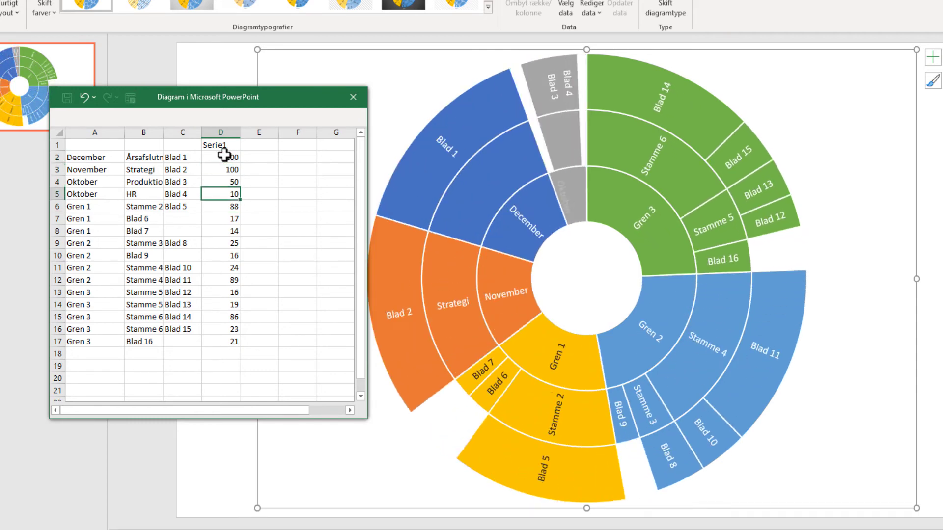
pyautogui.write('50')
pyautogui.press('Return')
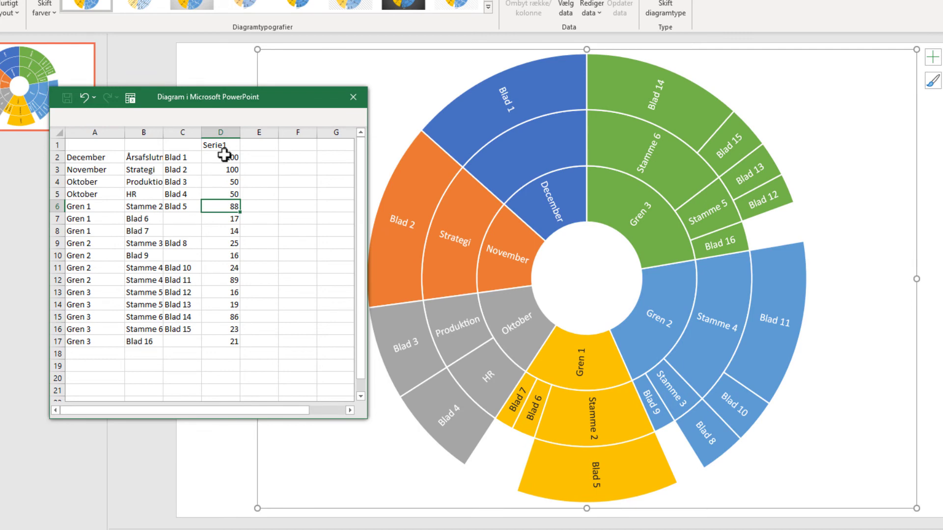
pyautogui.moveTo(226, 156)
pyautogui.mouseDown()
pyautogui.moveTo(219, 194)
pyautogui.moveTo(231, 344)
pyautogui.mouseUp()
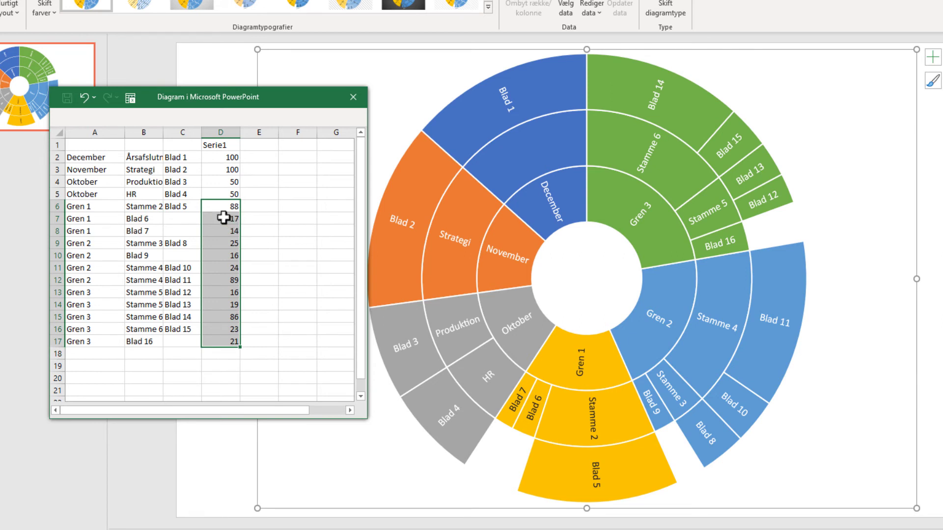
# Set D2–D5 back to 20, 20, 10 and 10.
pyautogui.click(219, 156)
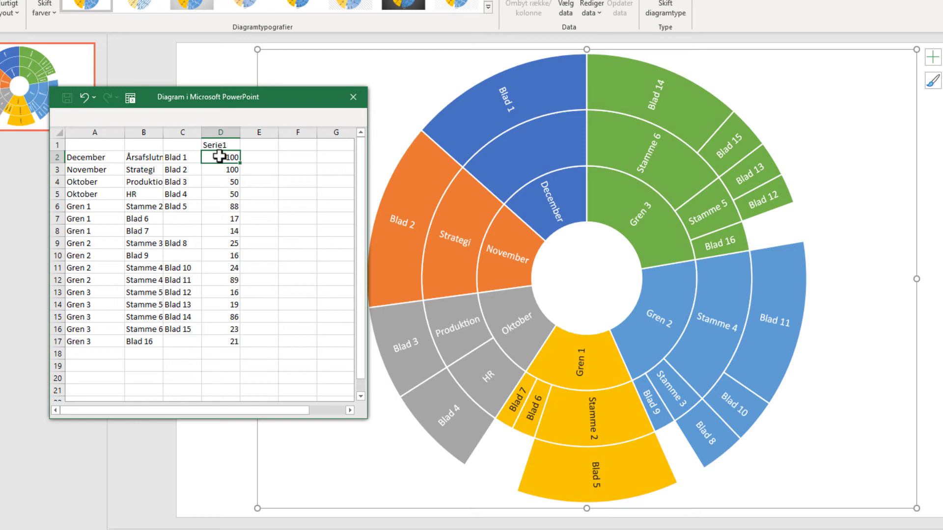
pyautogui.write('20 ')
pyautogui.write('20 10 10')
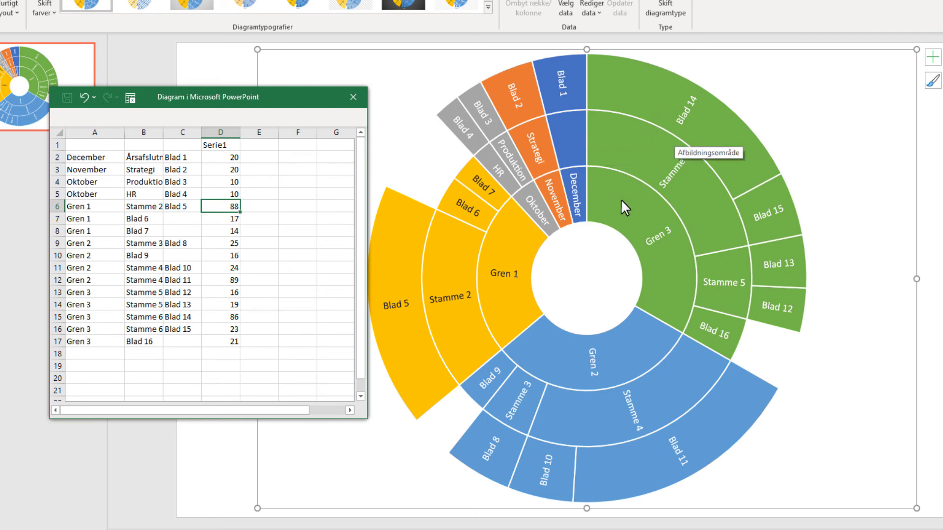
pyautogui.press('Up')
pyautogui.press('Left')
# Rename the Årsafslutning label in cell B2 to Årsluk.
pyautogui.click(145, 182)
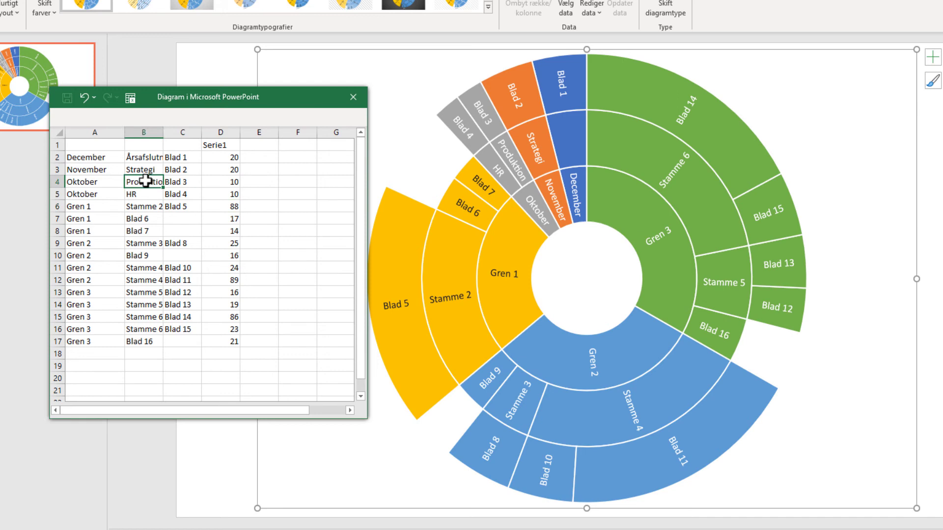
pyautogui.press('Up')
pyautogui.press('Up')
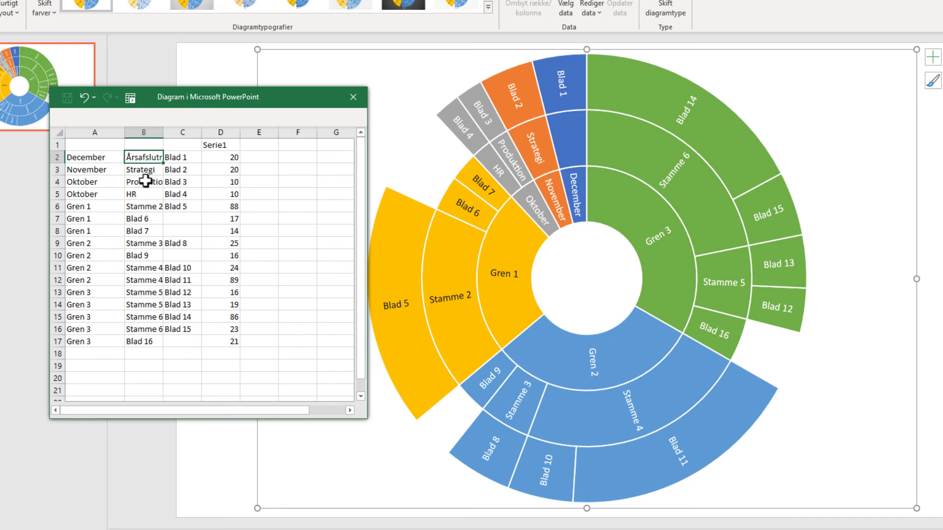
pyautogui.write('Årsluk')
pyautogui.press('Return')
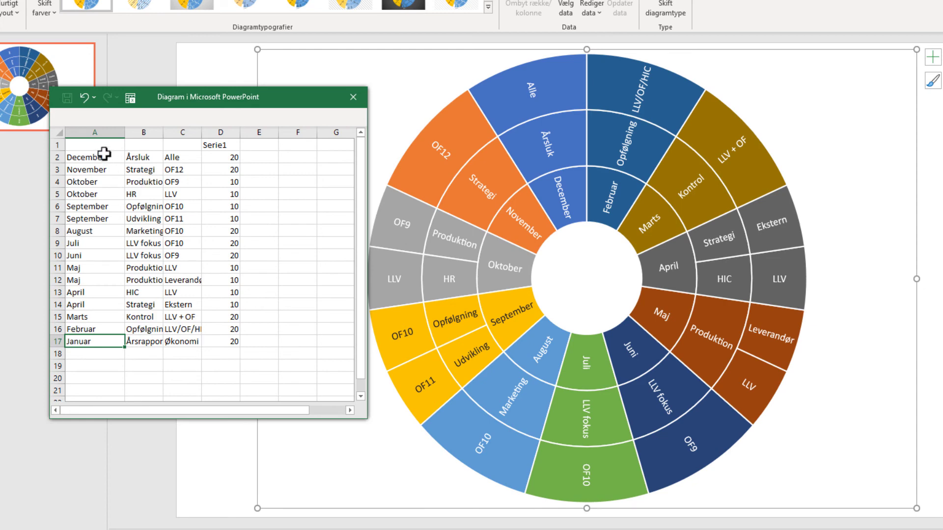
# Step through the month and activity columns and select the December and November values.
pyautogui.click(104, 156)
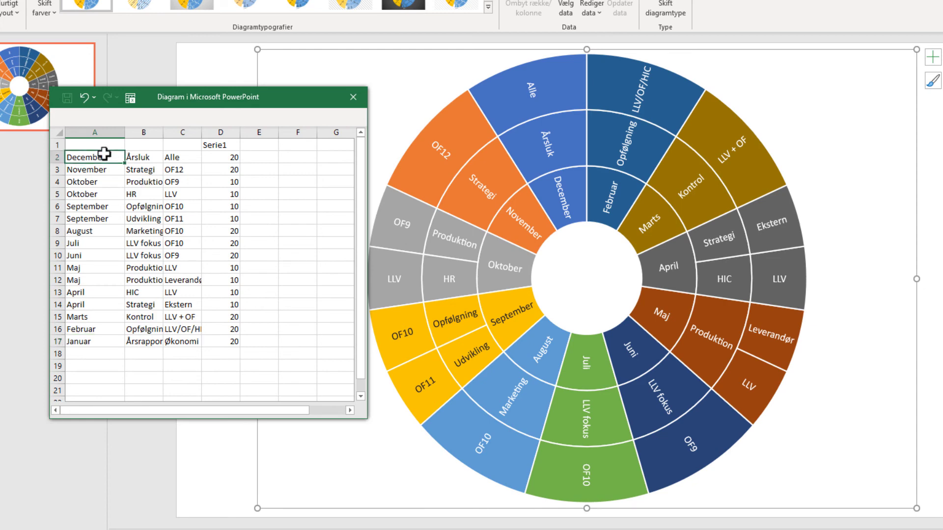
pyautogui.press('Down')
pyautogui.press('Down')
pyautogui.press('Down')
pyautogui.press('Down')
pyautogui.click(154, 156)
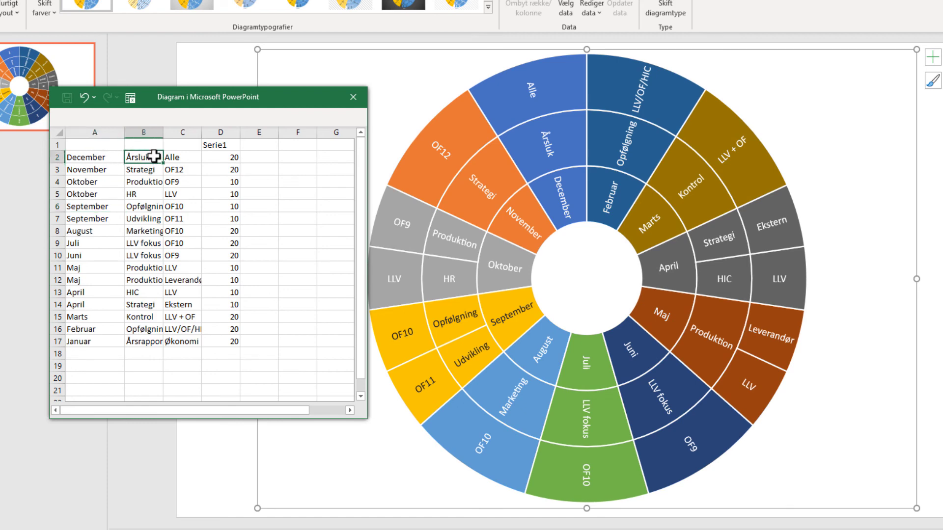
pyautogui.press('Down')
pyautogui.press('Down')
pyautogui.press('Down')
pyautogui.press('Down')
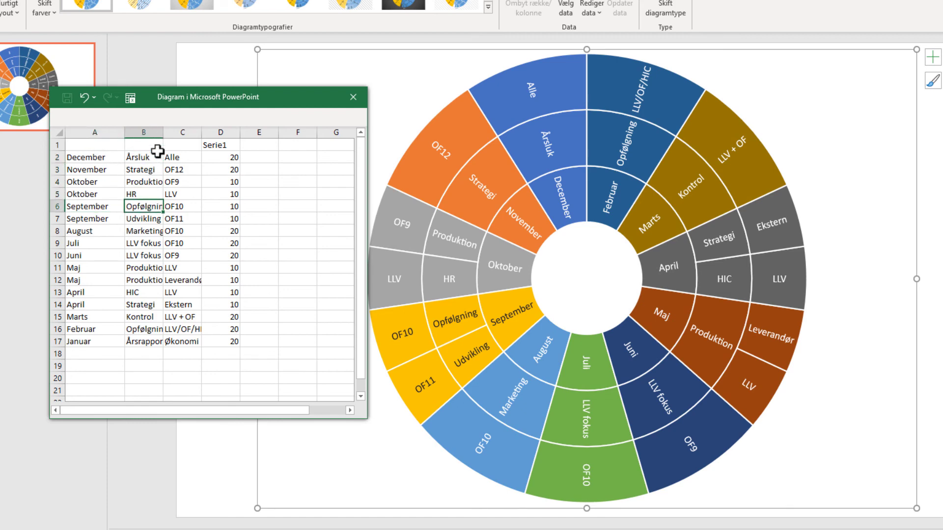
pyautogui.press('Right')
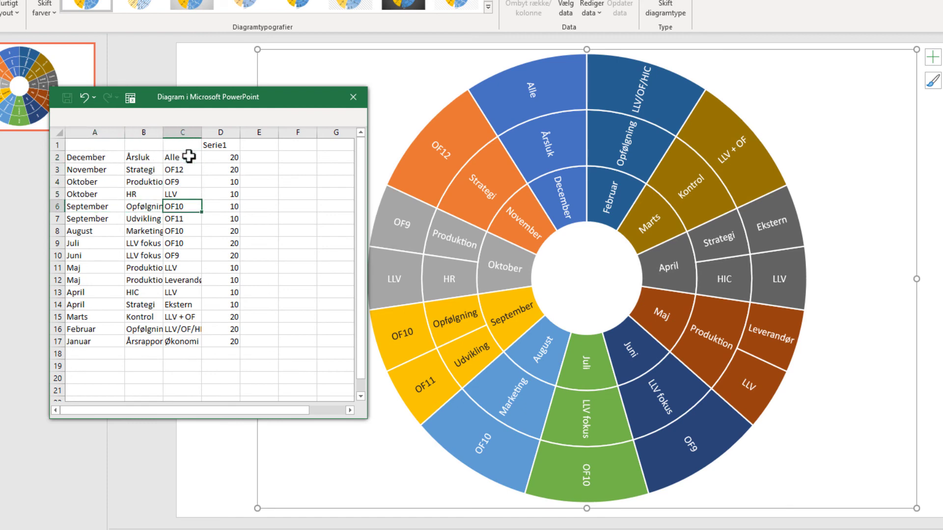
pyautogui.moveTo(218, 156); pyautogui.dragTo(223, 168)
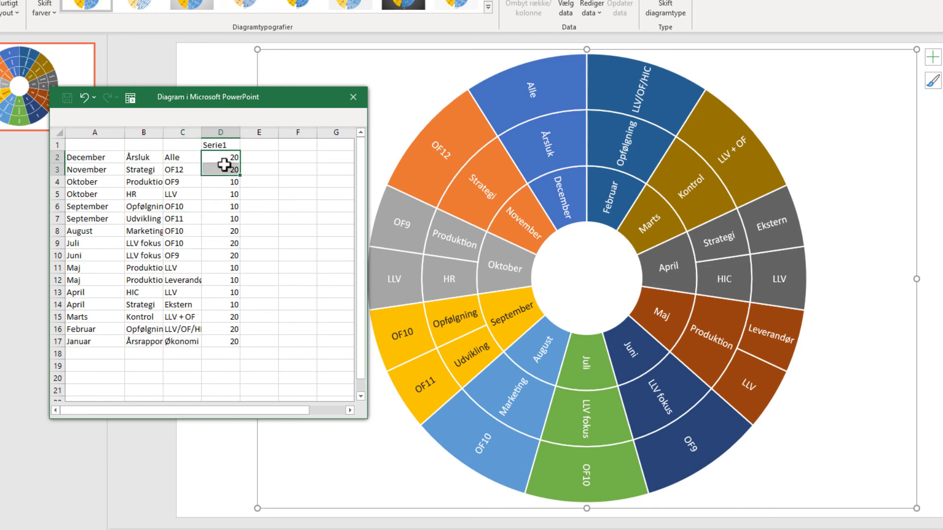
pyautogui.click(218, 341)
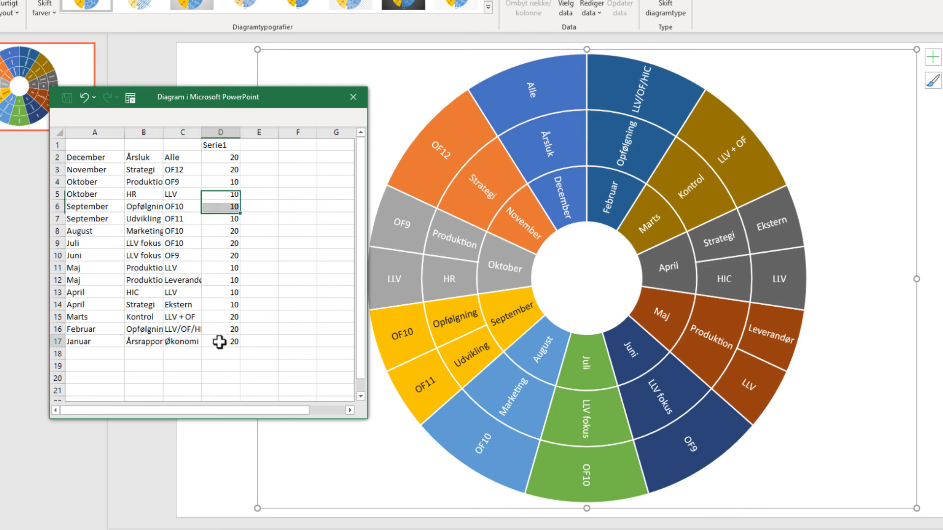